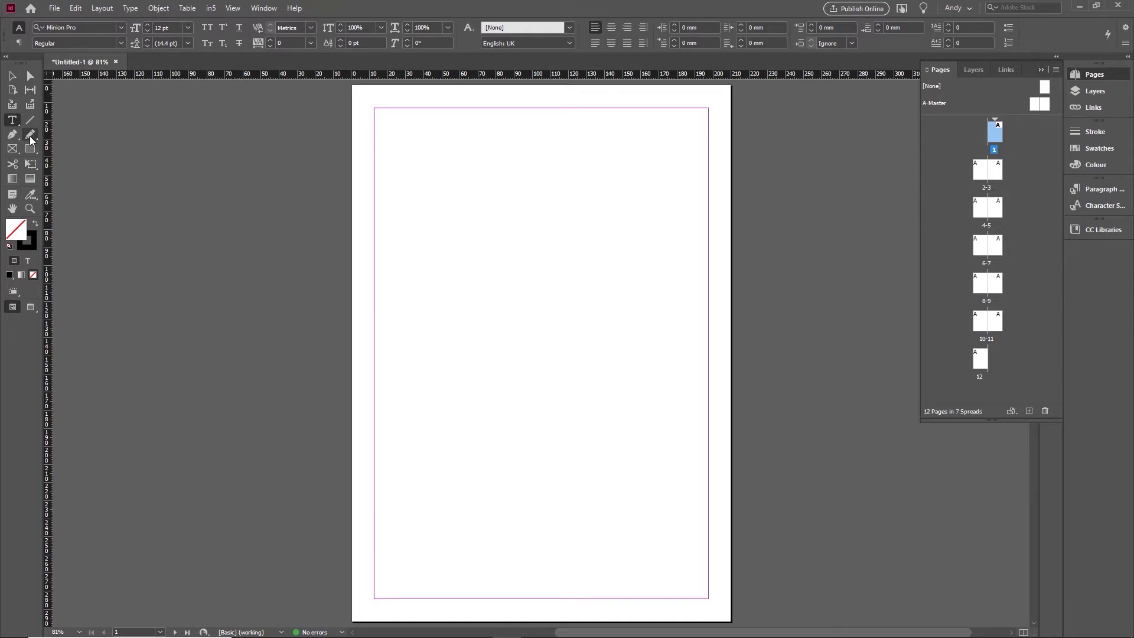
Draw a rough freehand arch across the upper half of page 1 with the Pencil tool.
{"action": "left_click", "coordinate": [31, 138]}
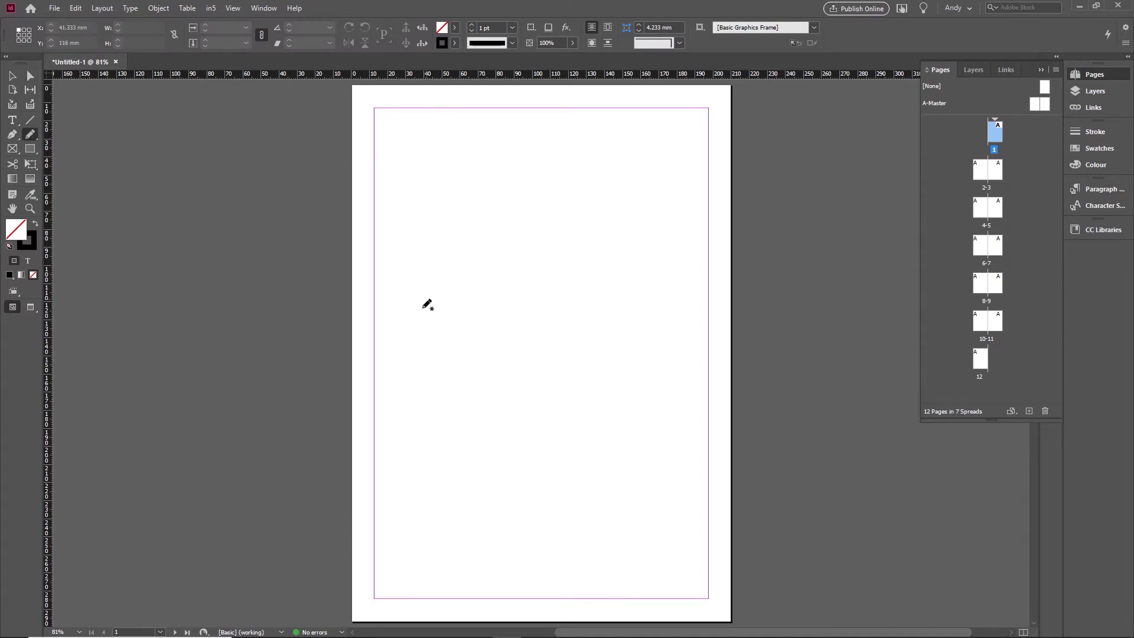
{"action": "mouse_move", "coordinate": [417, 319]}
{"action": "left_mouse_down"}
{"action": "mouse_move", "coordinate": [433, 234]}
{"action": "mouse_move", "coordinate": [472, 180]}
{"action": "mouse_move", "coordinate": [554, 168]}
{"action": "mouse_move", "coordinate": [619, 215]}
{"action": "mouse_move", "coordinate": [639, 319]}
{"action": "left_mouse_up"}
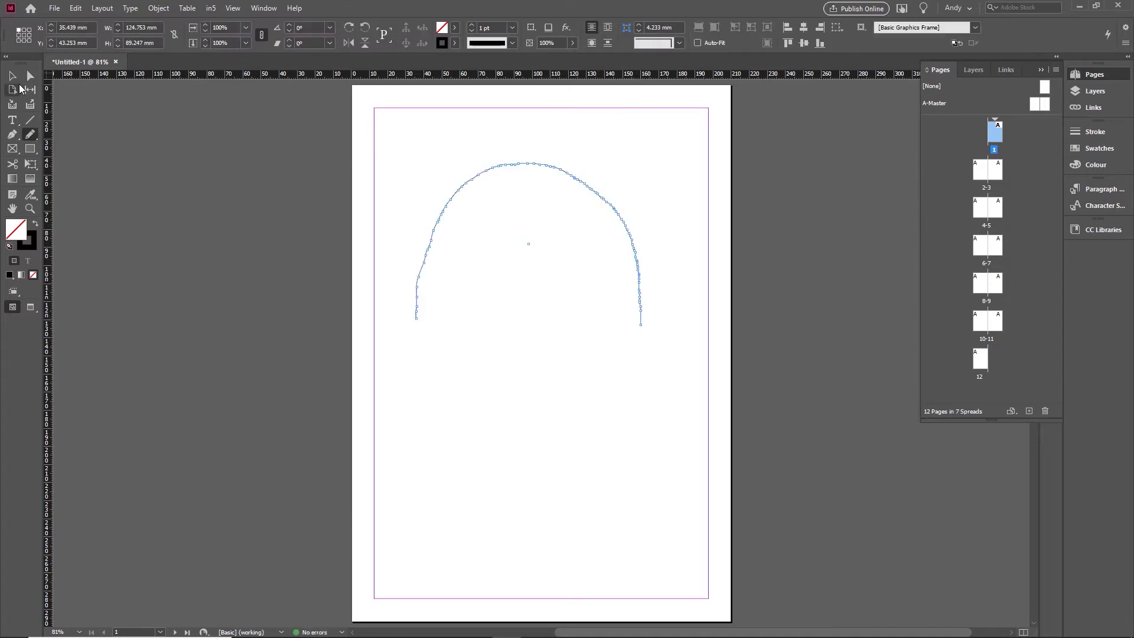
{"action": "left_click", "coordinate": [19, 80]}
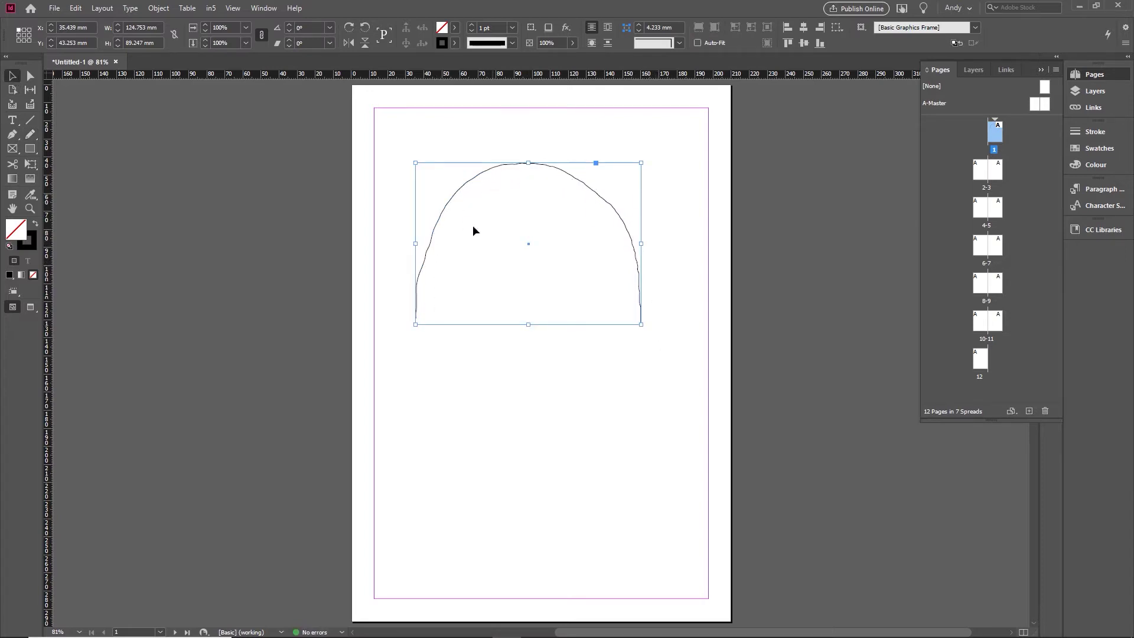
{"action": "left_click", "coordinate": [29, 134]}
Open Pencil Tool Preferences and raise Smoothness to 60%, keeping Fidelity at 0.5 pixels.
{"action": "double_click", "coordinate": [30, 136]}
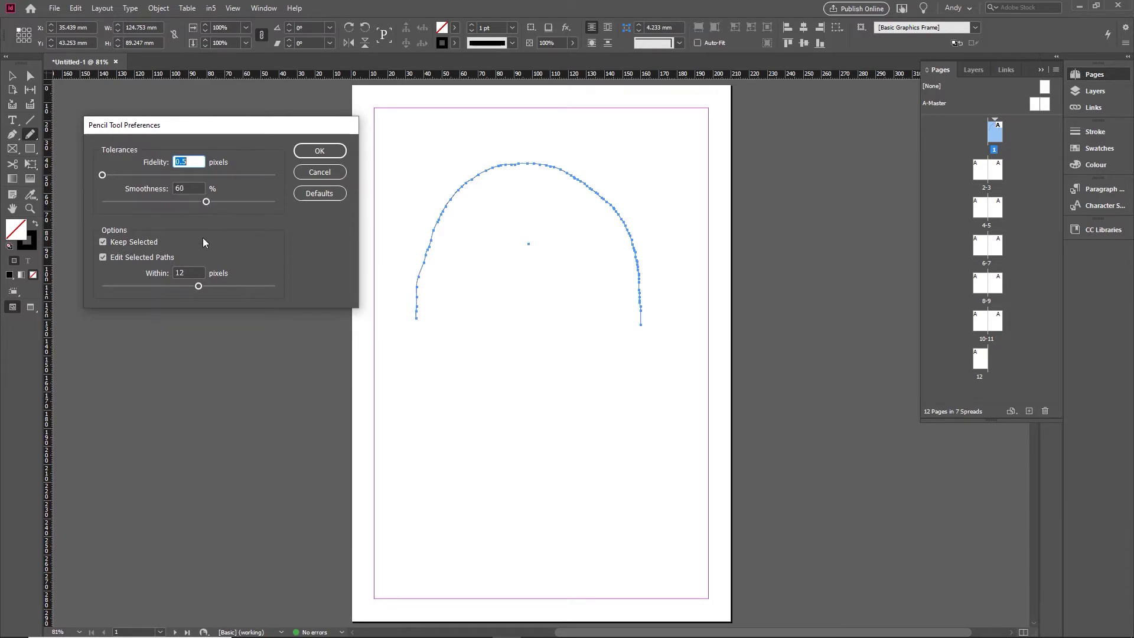
Apply the 60% smoothness, draw a second arch lower down, and compare both arches' anchor points.
{"action": "left_click", "coordinate": [320, 151]}
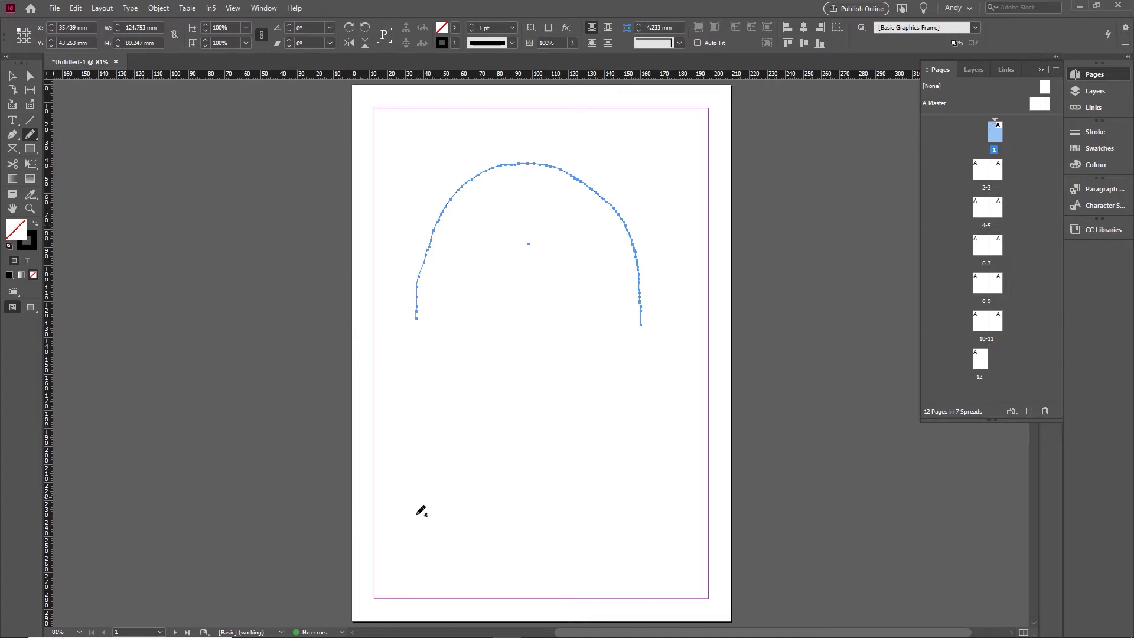
{"action": "mouse_move", "coordinate": [424, 535]}
{"action": "left_mouse_down"}
{"action": "mouse_move", "coordinate": [437, 446]}
{"action": "mouse_move", "coordinate": [453, 417]}
{"action": "mouse_move", "coordinate": [501, 392]}
{"action": "mouse_move", "coordinate": [590, 426]}
{"action": "mouse_move", "coordinate": [618, 465]}
{"action": "mouse_move", "coordinate": [632, 539]}
{"action": "left_mouse_up"}
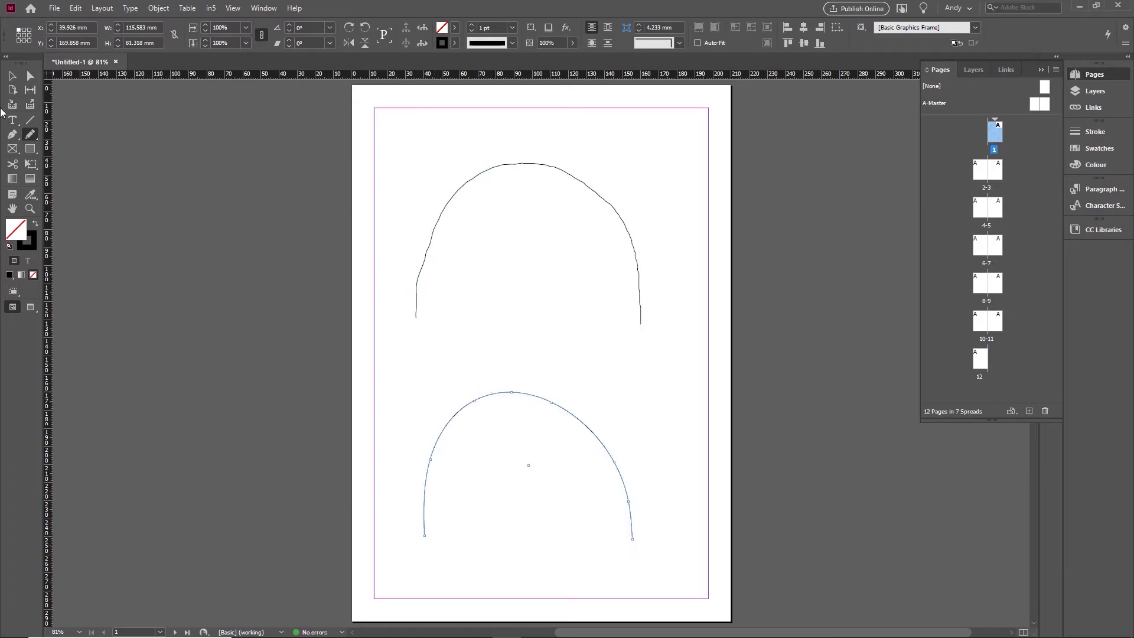
{"action": "left_click", "coordinate": [30, 75]}
{"action": "left_click", "coordinate": [616, 211]}
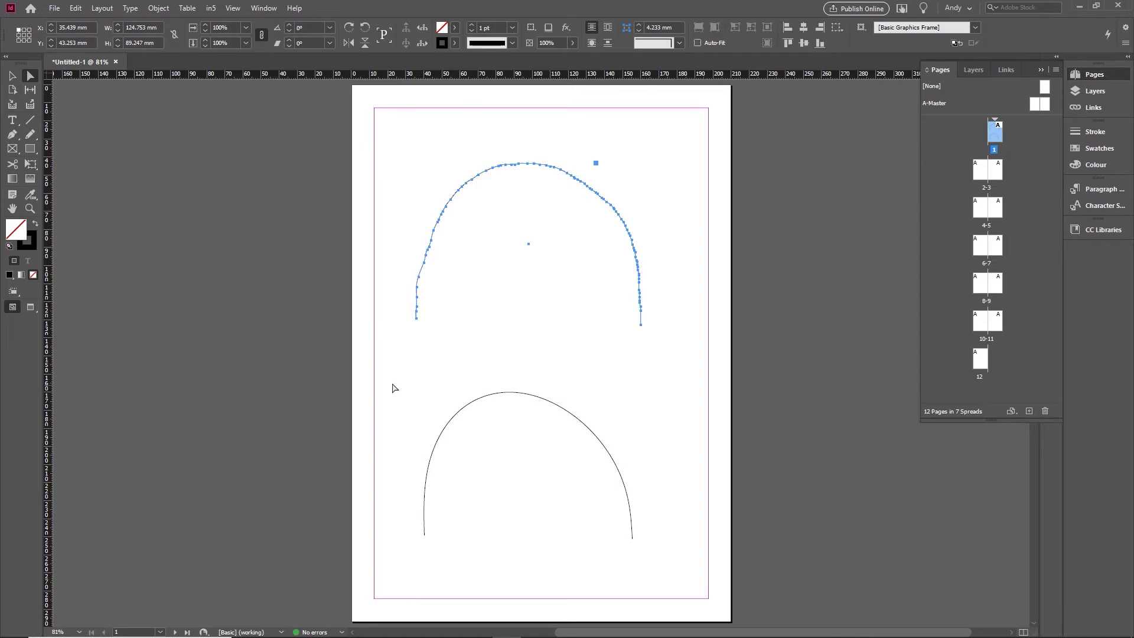
{"action": "left_click_drag", "start_coordinate": [392, 385], "coordinate": [721, 597]}
Zoom in on the lower smooth arch and activate the Type on a Path tool.
{"action": "scroll", "coordinate": [165, 204], "scroll_direction": "down", "scroll_amount": 2}
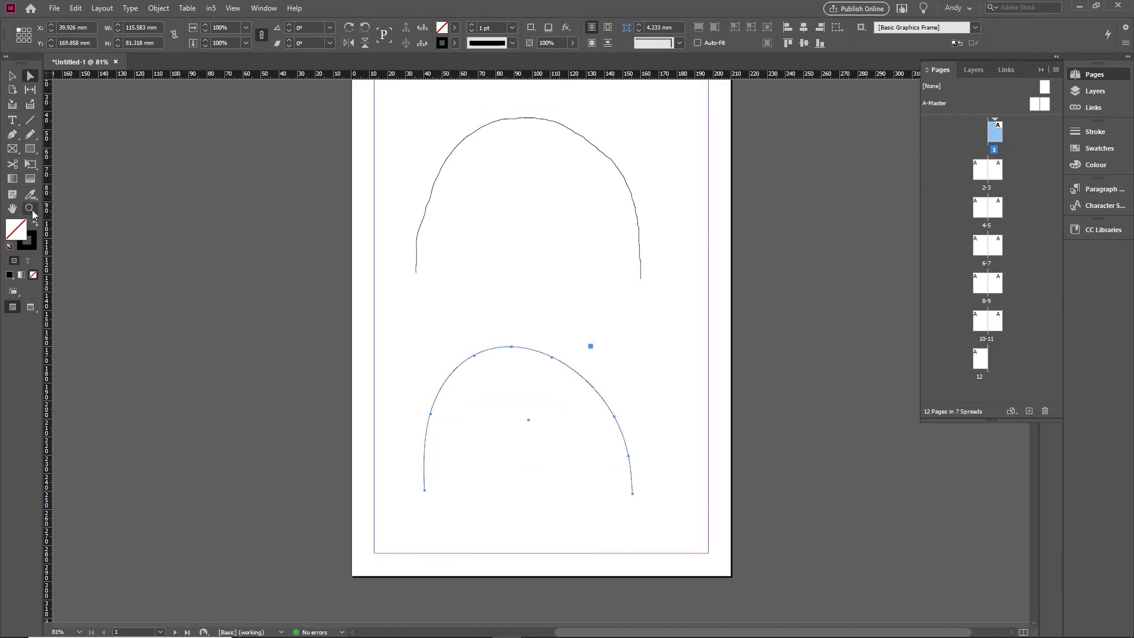
{"action": "left_click", "coordinate": [29, 209]}
{"action": "left_click_drag", "start_coordinate": [314, 286], "coordinate": [747, 565]}
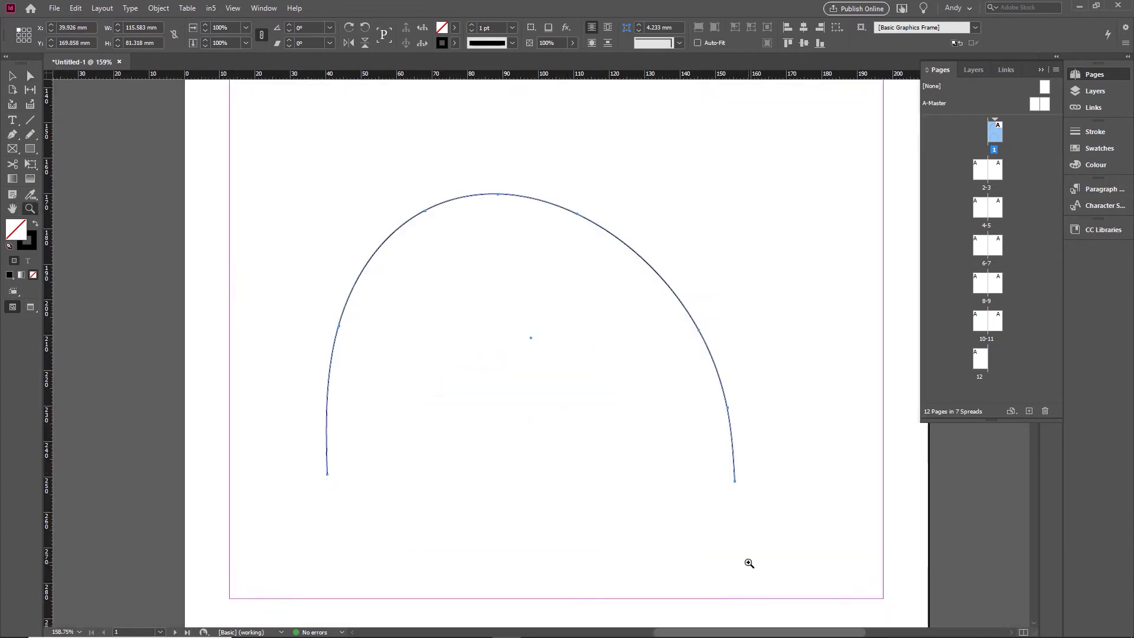
{"action": "left_click", "coordinate": [12, 122]}
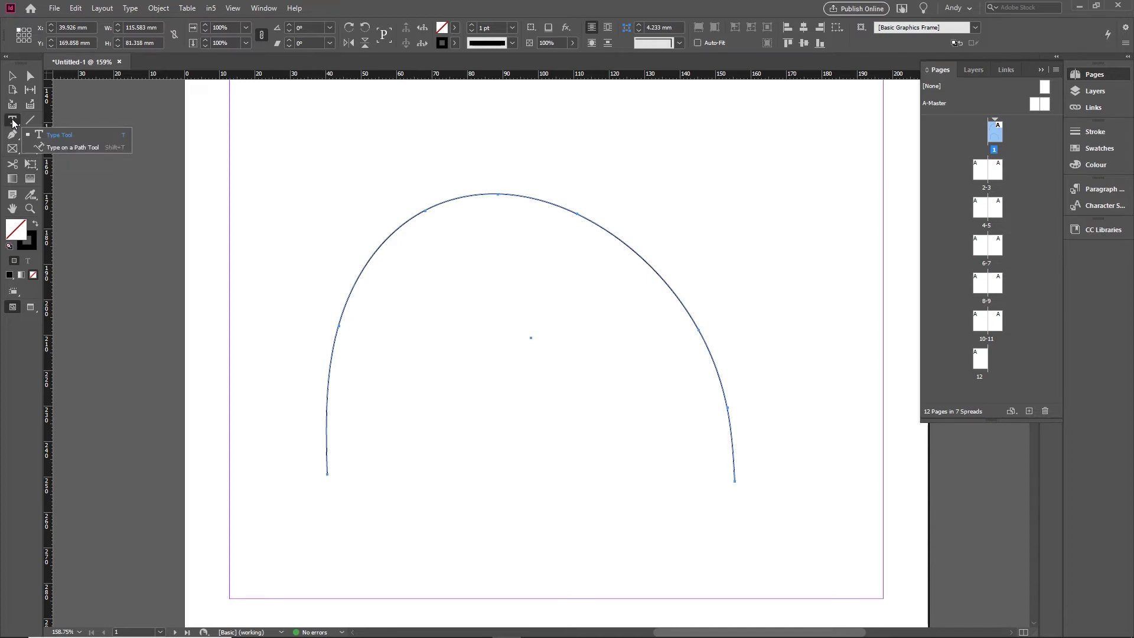
{"action": "left_click", "coordinate": [96, 147]}
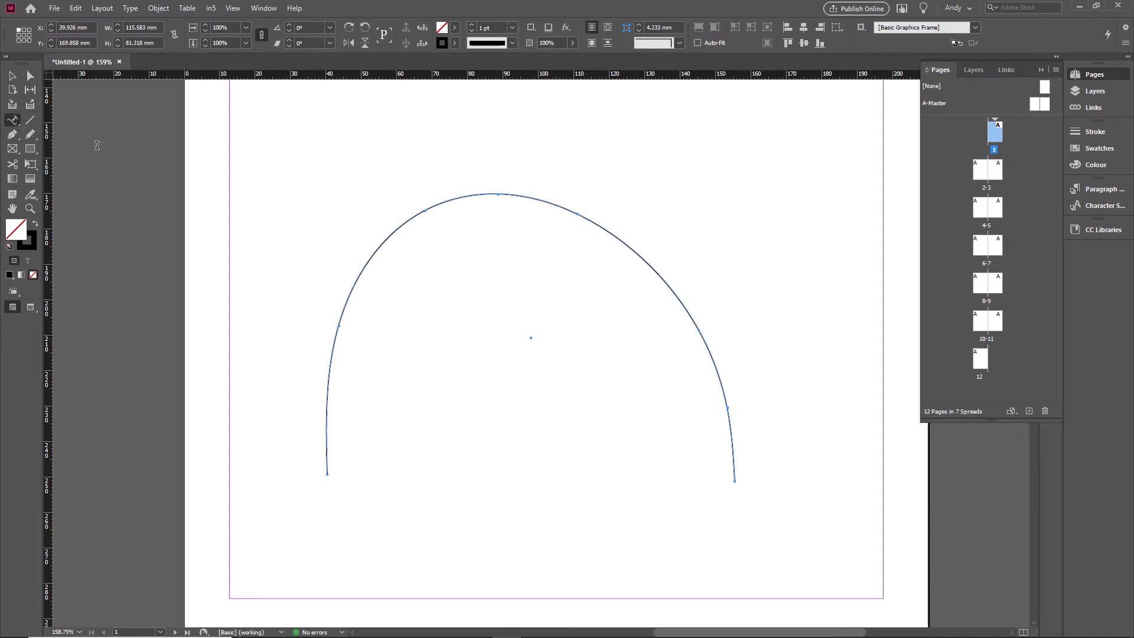
Type 'Type on here' from the arch's left end, then fill the path with placeholder text.
{"action": "left_click", "coordinate": [327, 459]}
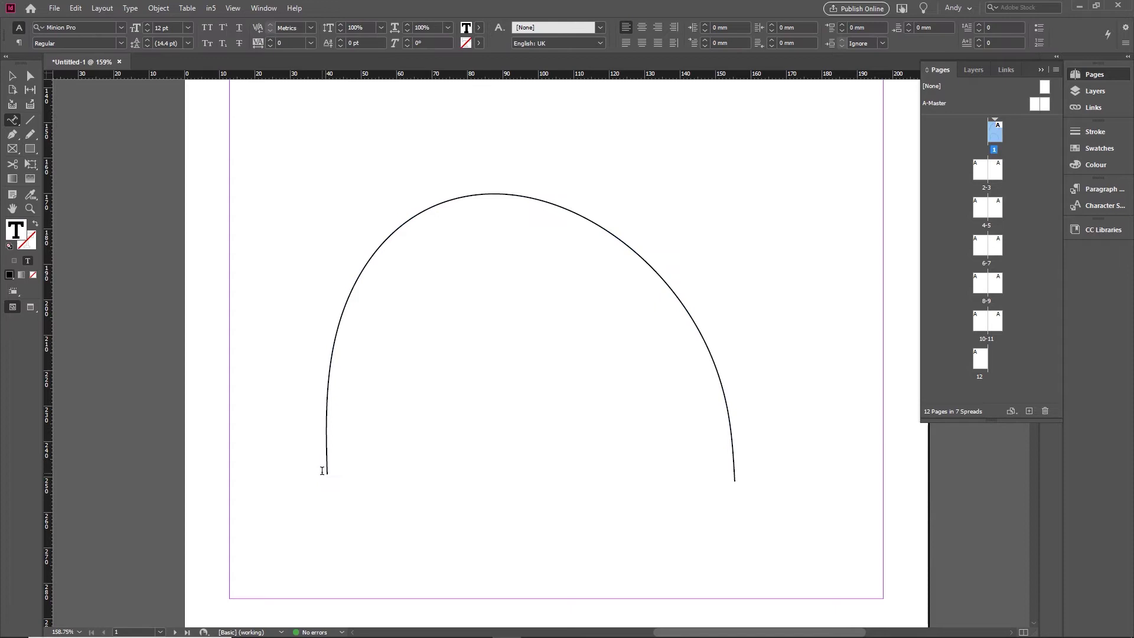
{"action": "type", "text": "Type on here"}
{"action": "right_click", "coordinate": [327, 396]}
{"action": "left_click", "coordinate": [382, 287]}
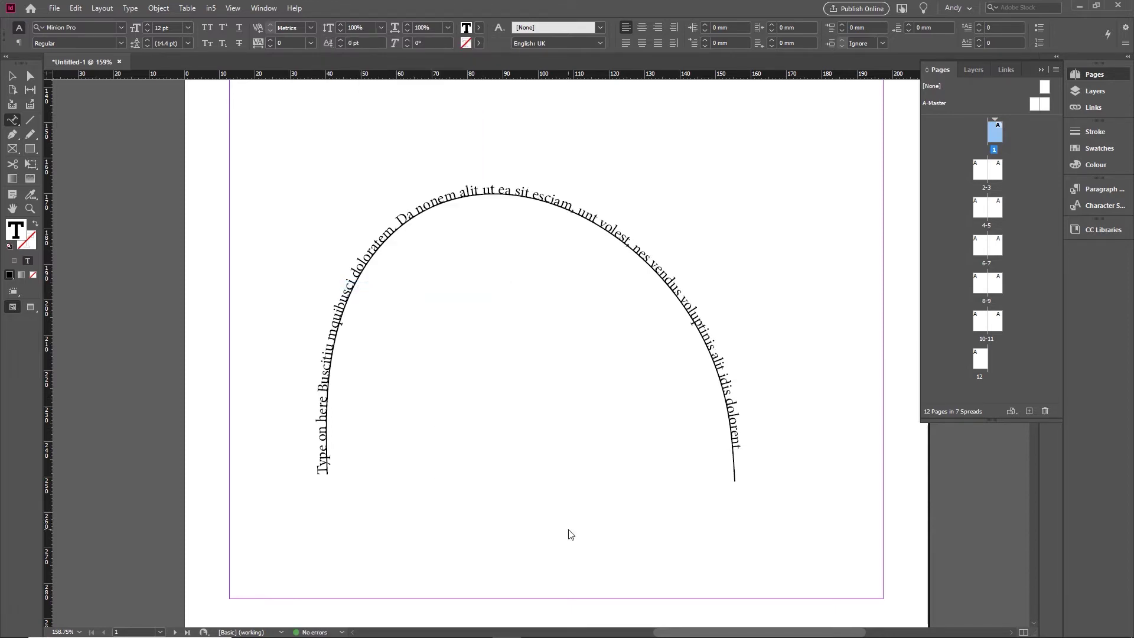
Set all the path text to 30 pt, then deselect it.
{"action": "key", "text": "ctrl+a"}
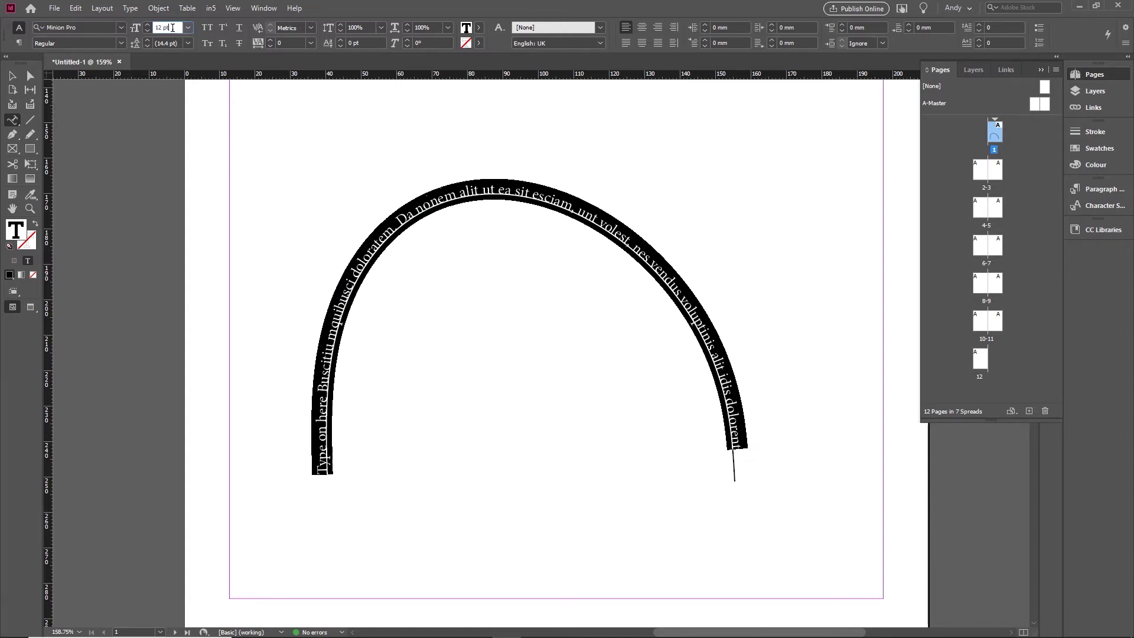
{"action": "type", "text": "30"}
{"action": "key", "text": "Return"}
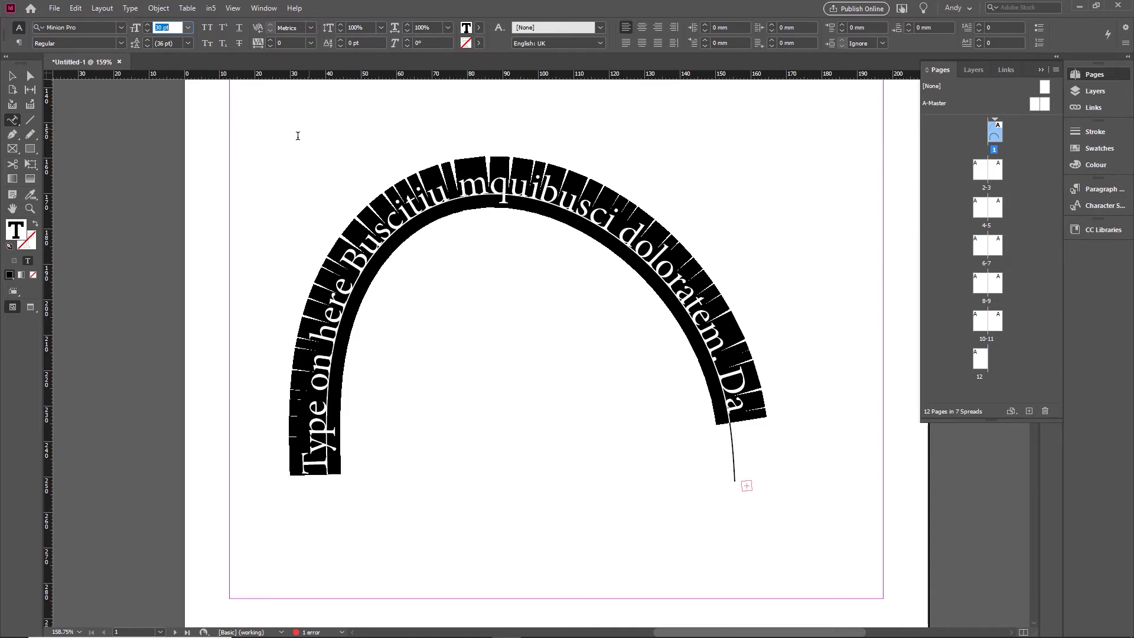
{"action": "left_click", "coordinate": [342, 292]}
{"action": "left_click", "coordinate": [353, 272]}
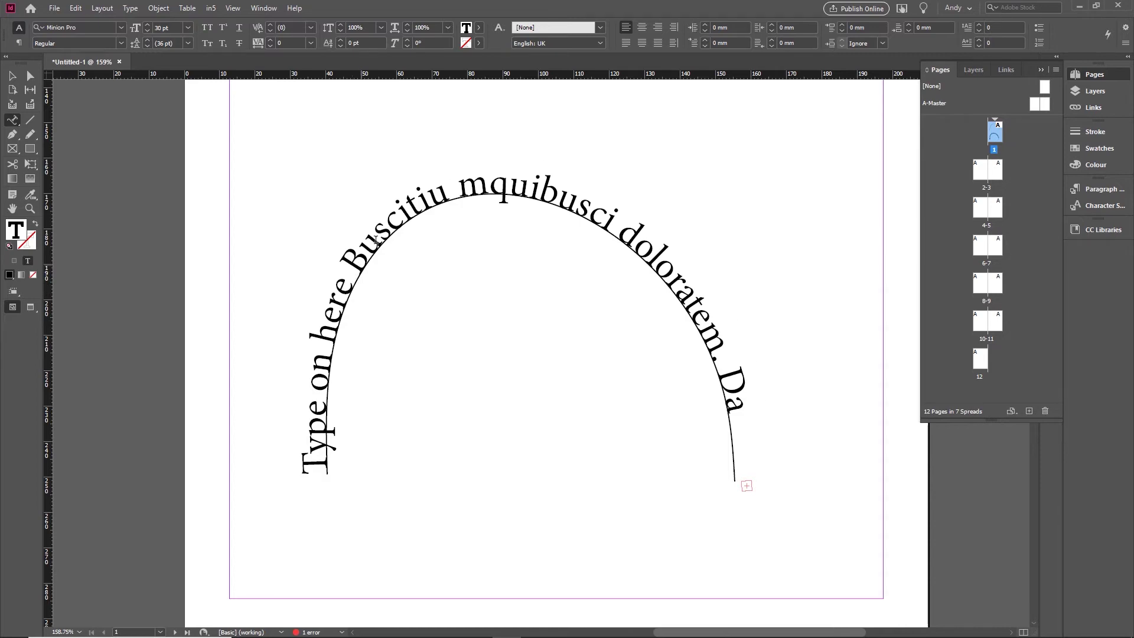
Open the Type on a Path Options dialog and move it clear of the text.
{"action": "right_click", "coordinate": [357, 275]}
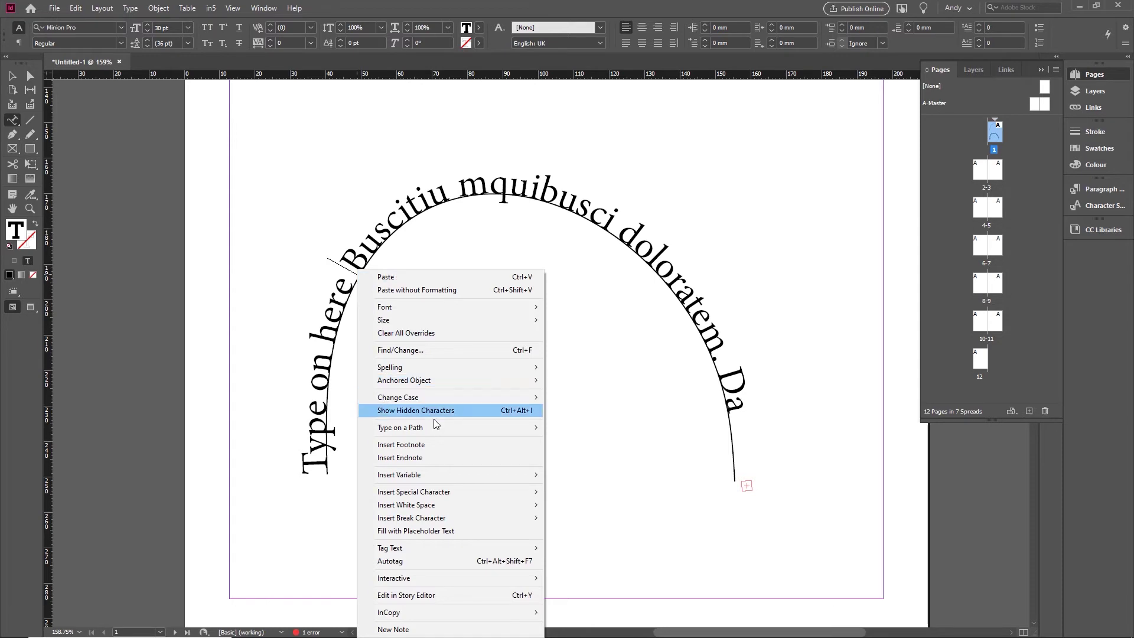
{"action": "mouse_move", "coordinate": [433, 425]}
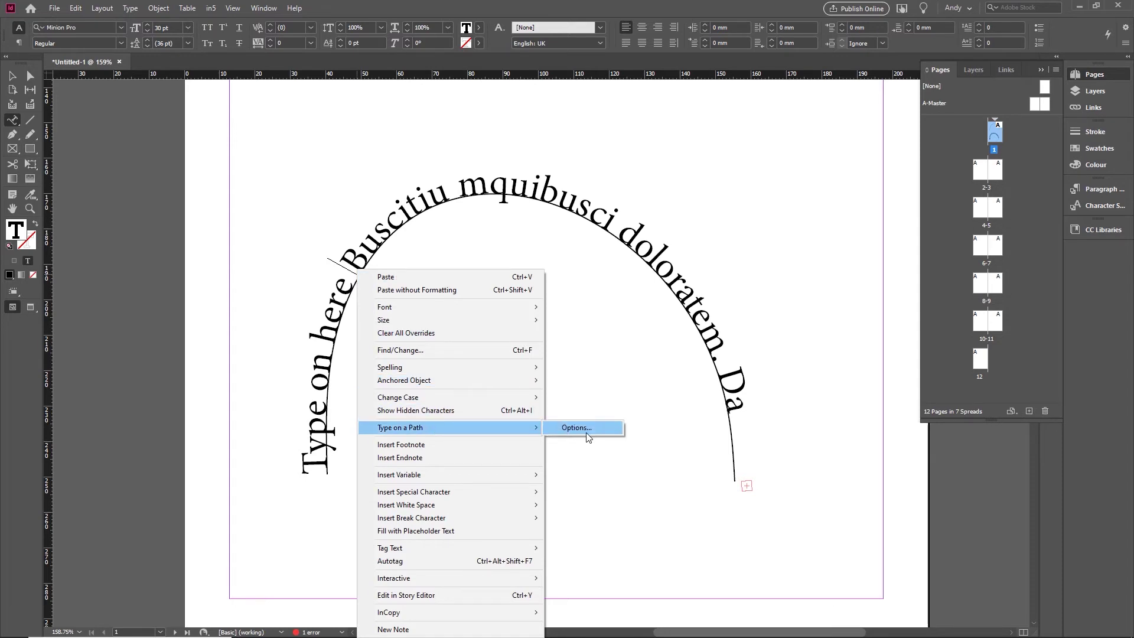
{"action": "left_click", "coordinate": [130, 8]}
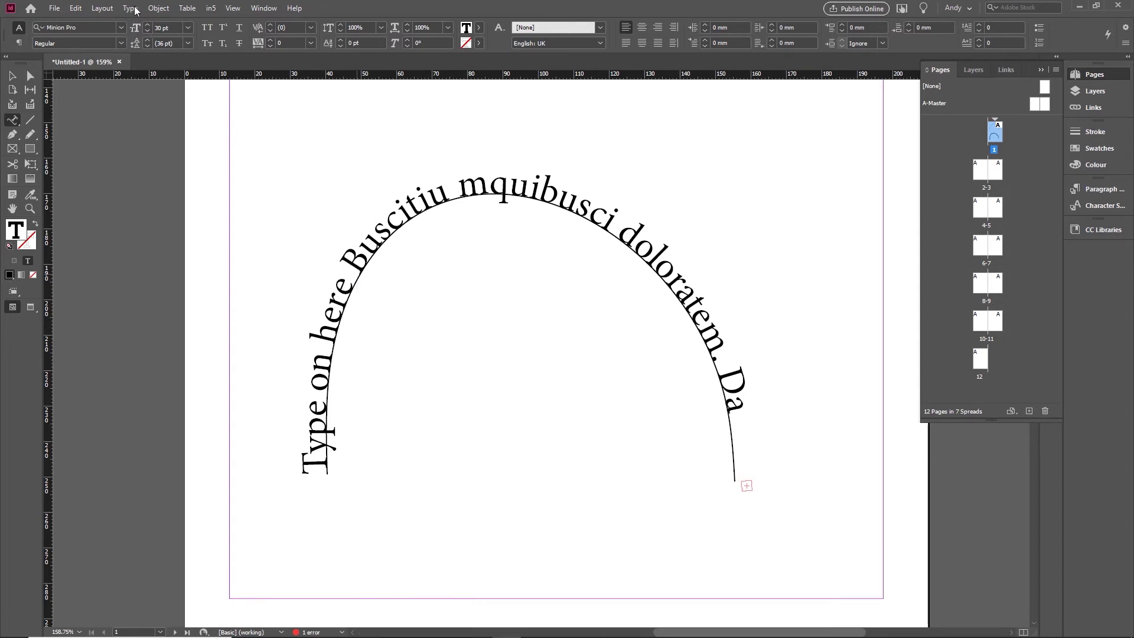
{"action": "left_click", "coordinate": [130, 8]}
{"action": "mouse_move", "coordinate": [200, 192]}
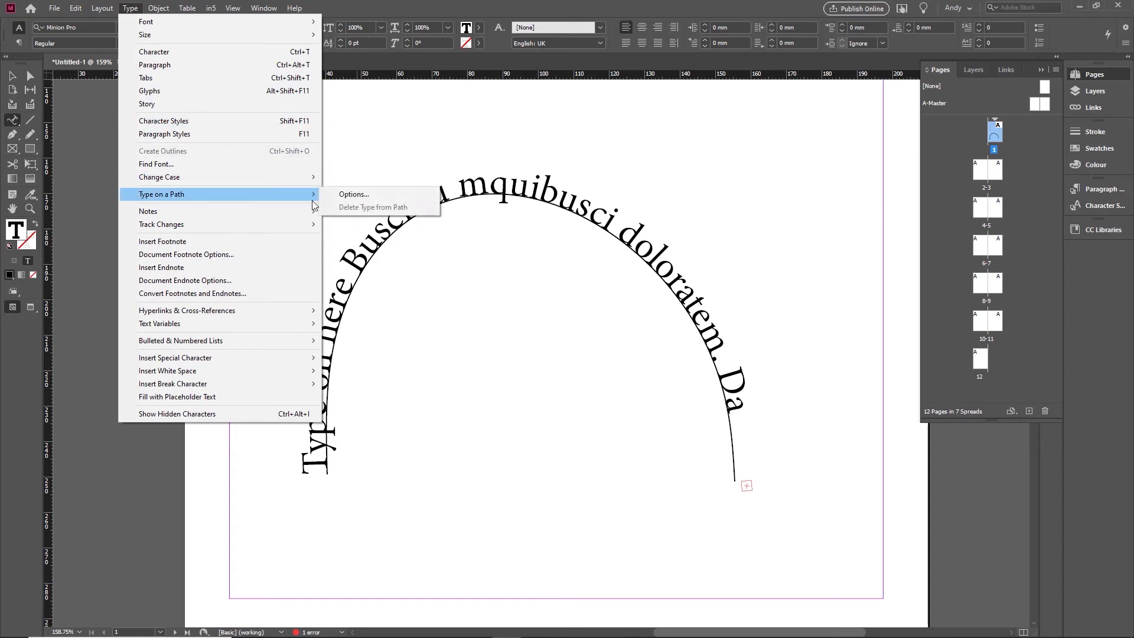
{"action": "left_click", "coordinate": [357, 195]}
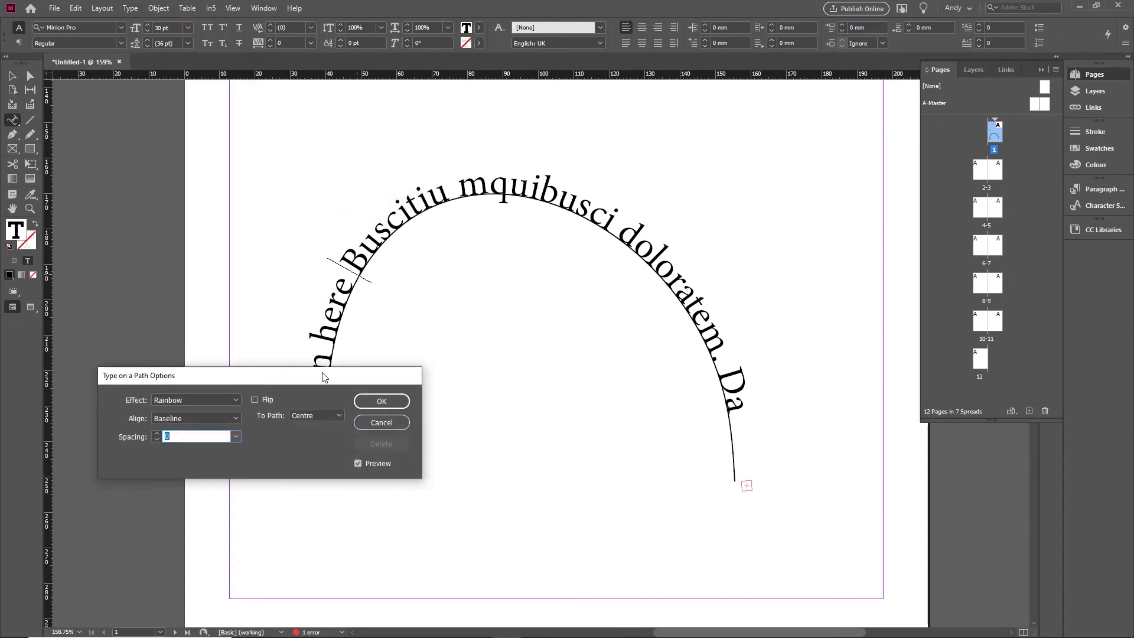
{"action": "left_click_drag", "start_coordinate": [314, 375], "coordinate": [620, 439]}
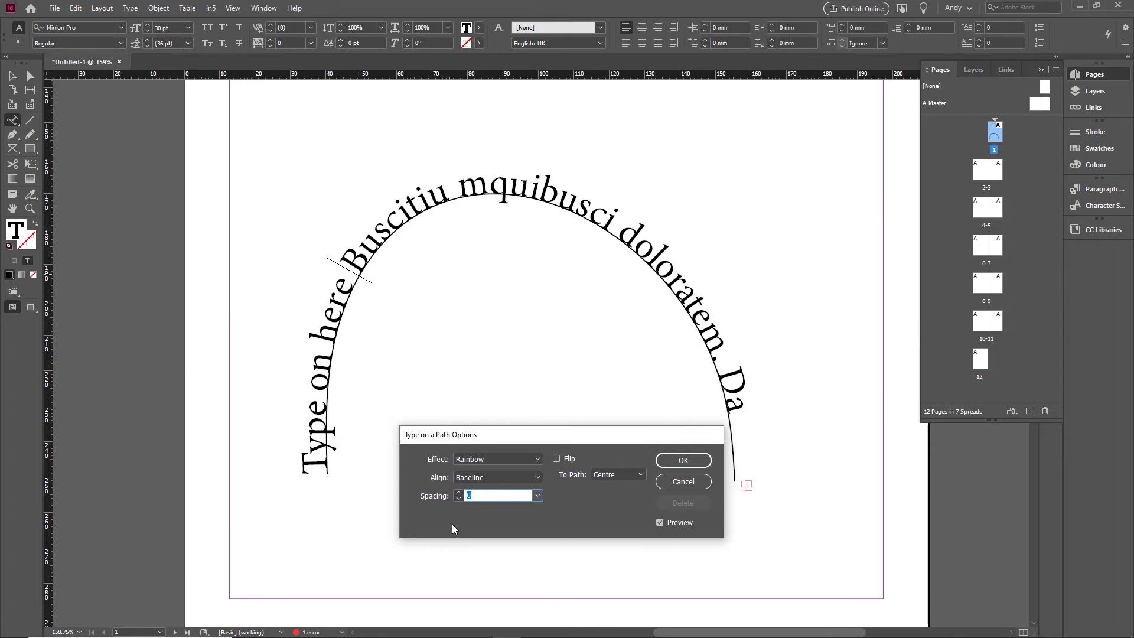
Try flipping the text and the To Path Bottom and Top positions, ending on Centre.
{"action": "left_click", "coordinate": [555, 459]}
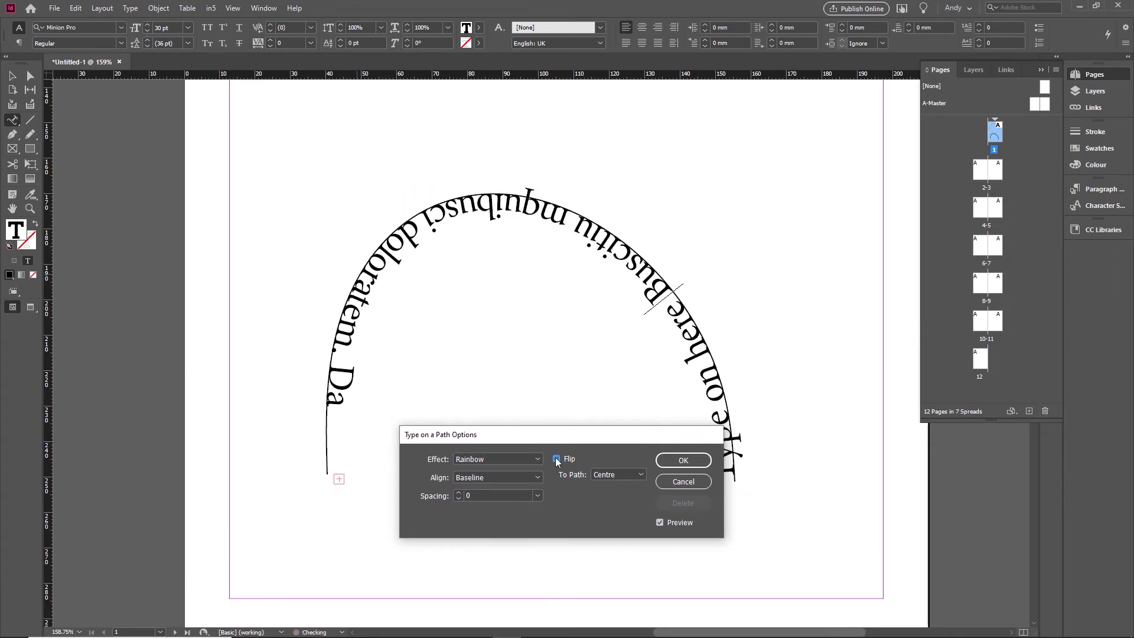
{"action": "left_click_drag", "start_coordinate": [554, 438], "coordinate": [511, 455]}
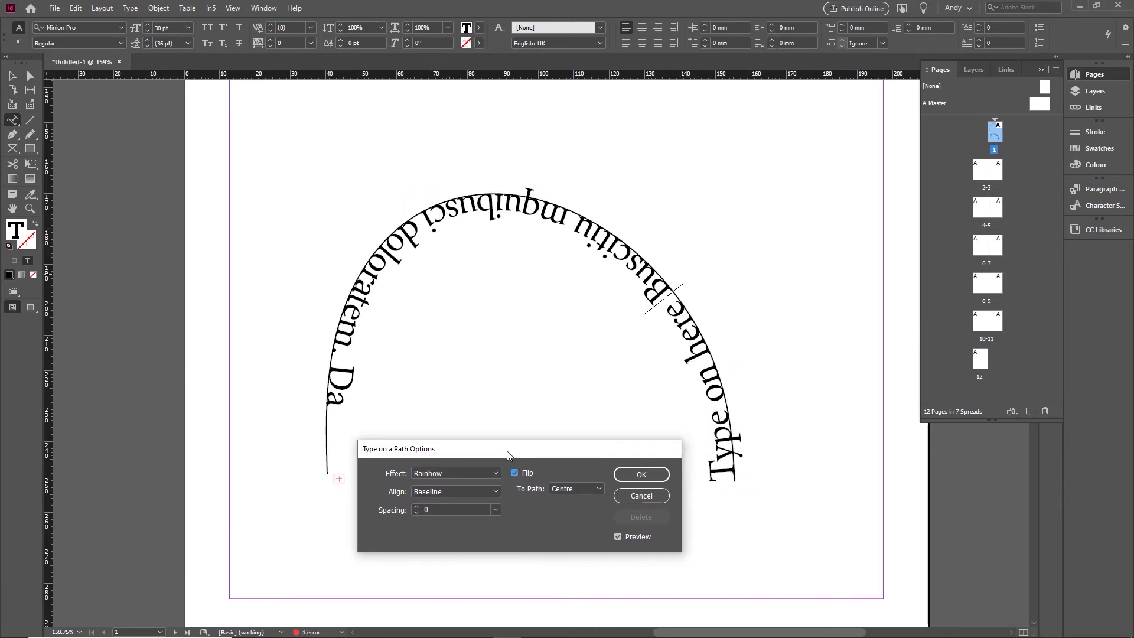
{"action": "left_click", "coordinate": [514, 476]}
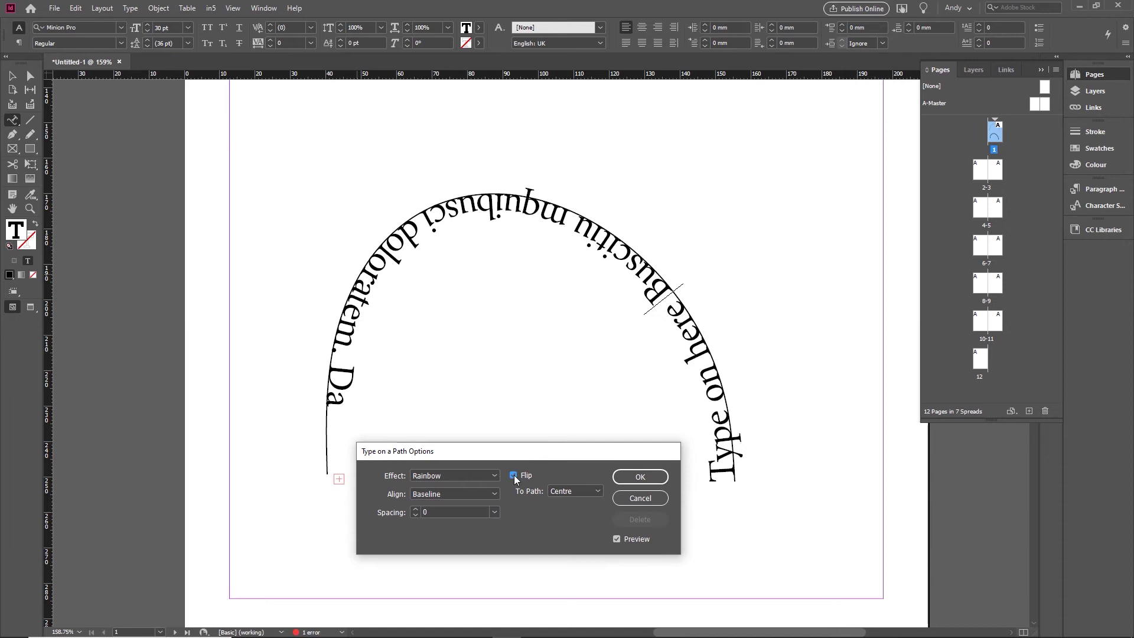
{"action": "left_click", "coordinate": [589, 491]}
{"action": "left_click", "coordinate": [576, 512]}
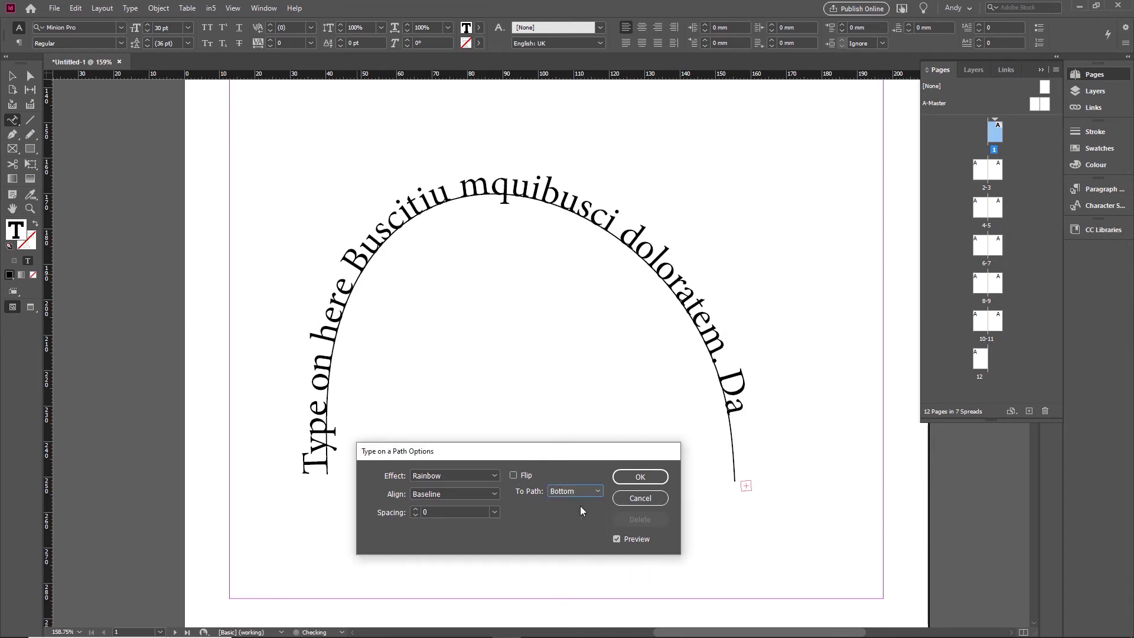
{"action": "left_click", "coordinate": [584, 492]}
{"action": "left_click", "coordinate": [582, 503]}
{"action": "left_click", "coordinate": [579, 493]}
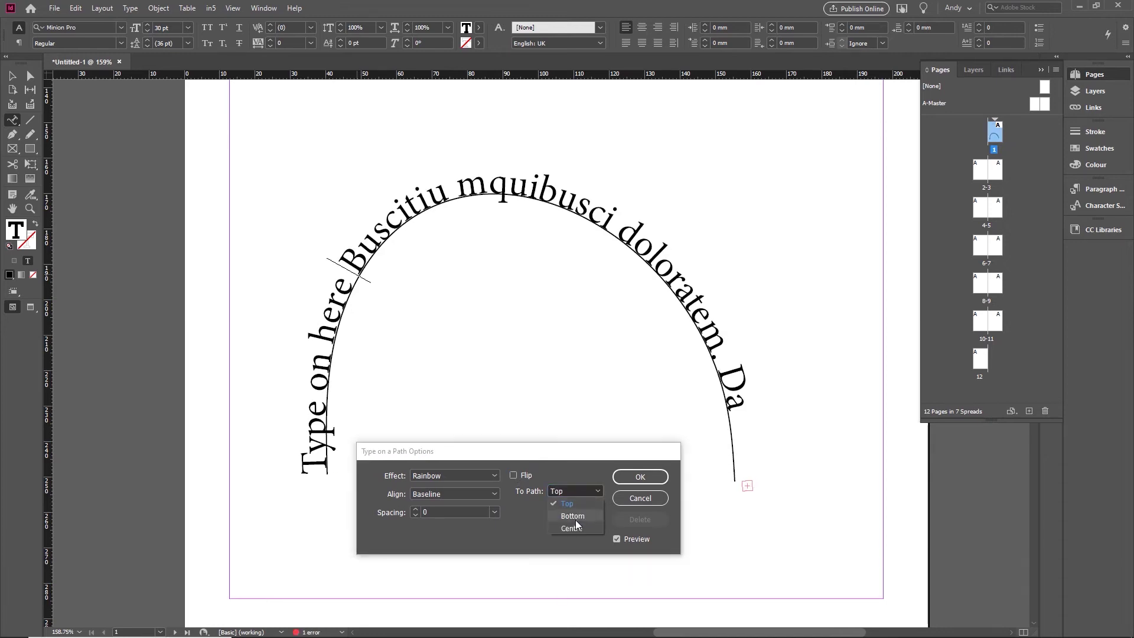
{"action": "left_click", "coordinate": [576, 527]}
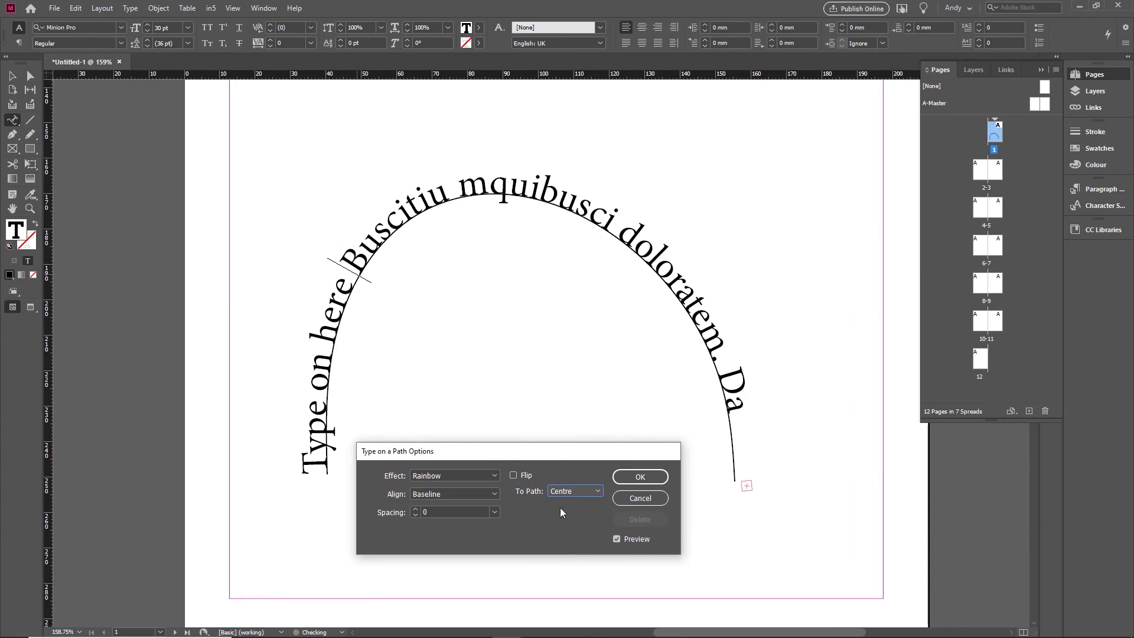
Test Descender, Ascender and Centre alignment, settling on Baseline with the text unflipped.
{"action": "left_click", "coordinate": [444, 497]}
{"action": "left_click", "coordinate": [454, 519]}
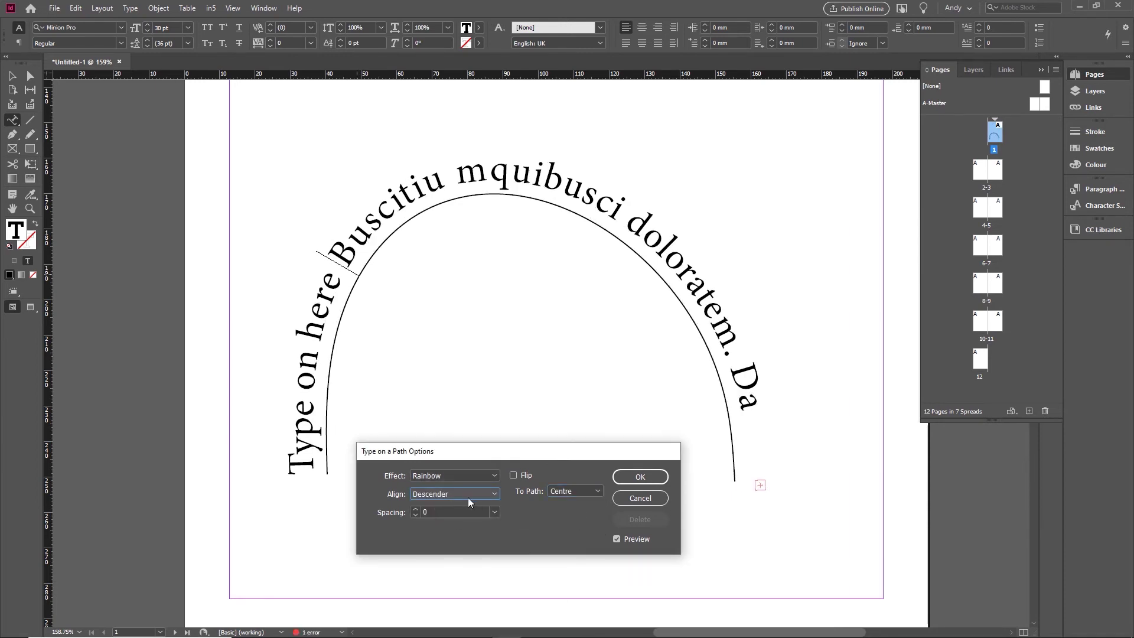
{"action": "left_click", "coordinate": [468, 497]}
{"action": "left_click", "coordinate": [459, 502]}
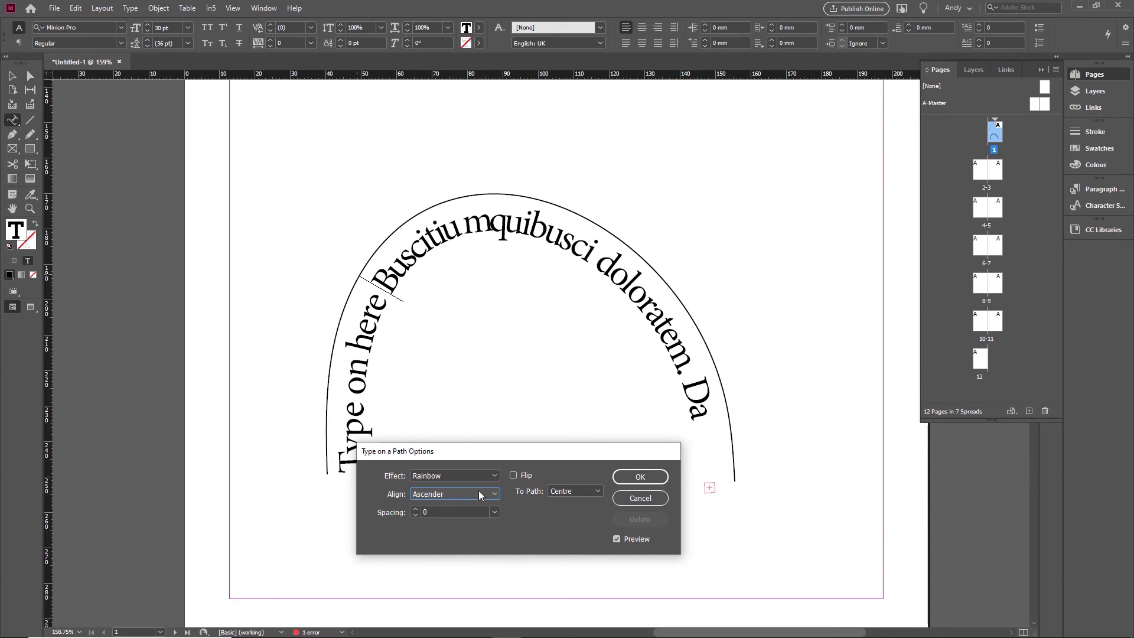
{"action": "left_click", "coordinate": [479, 494]}
{"action": "left_click", "coordinate": [513, 476]}
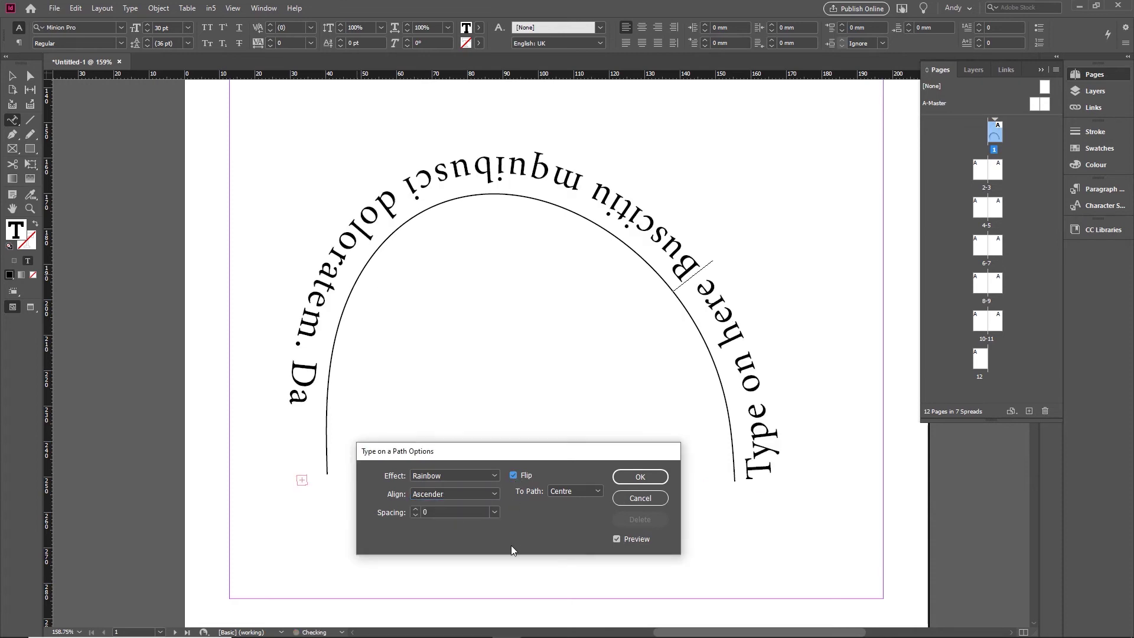
{"action": "left_click", "coordinate": [512, 476]}
{"action": "left_click", "coordinate": [451, 495]}
{"action": "left_click", "coordinate": [456, 531]}
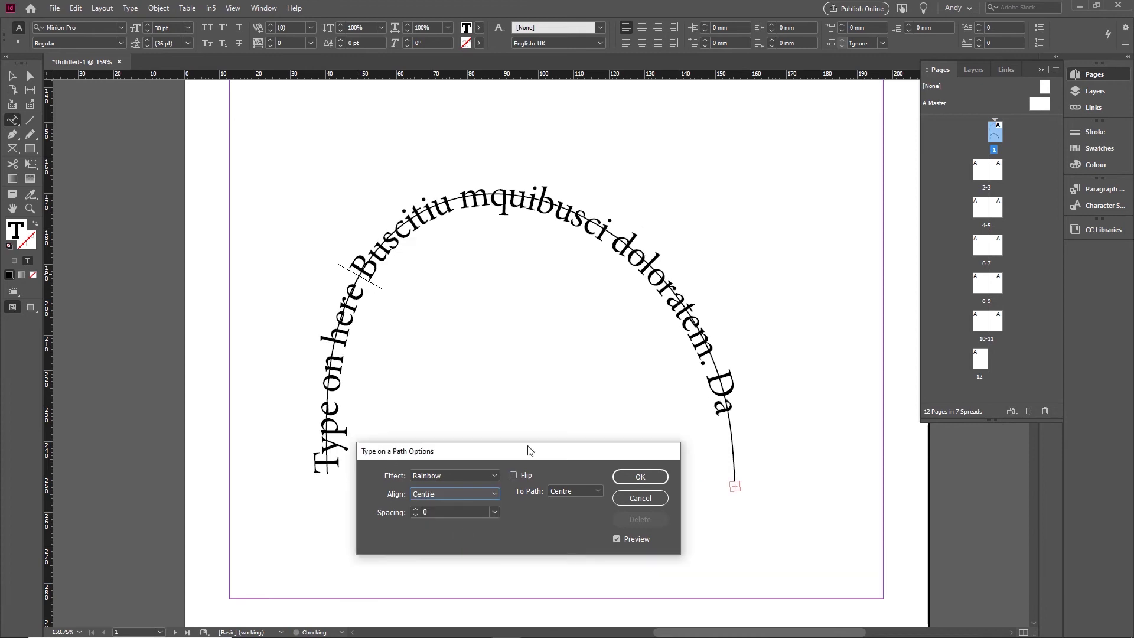
{"action": "left_click", "coordinate": [456, 496]}
{"action": "left_click", "coordinate": [452, 542]}
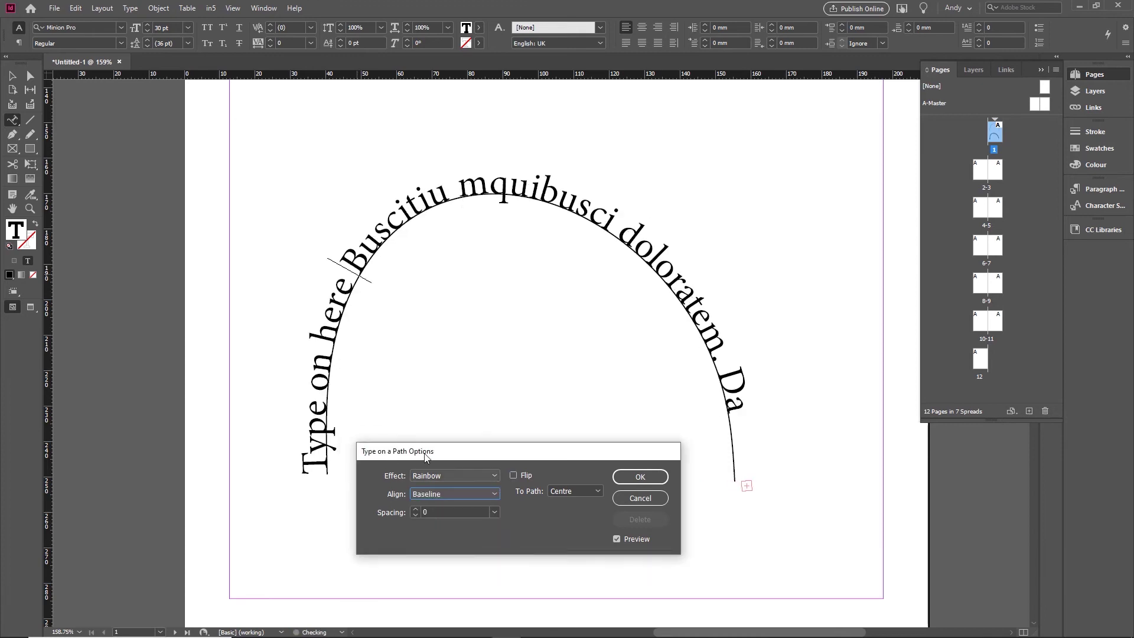
Try the 3D Ribbon and Stair Step effects, then confirm with Rainbow.
{"action": "left_click", "coordinate": [492, 477]}
{"action": "left_click", "coordinate": [445, 512]}
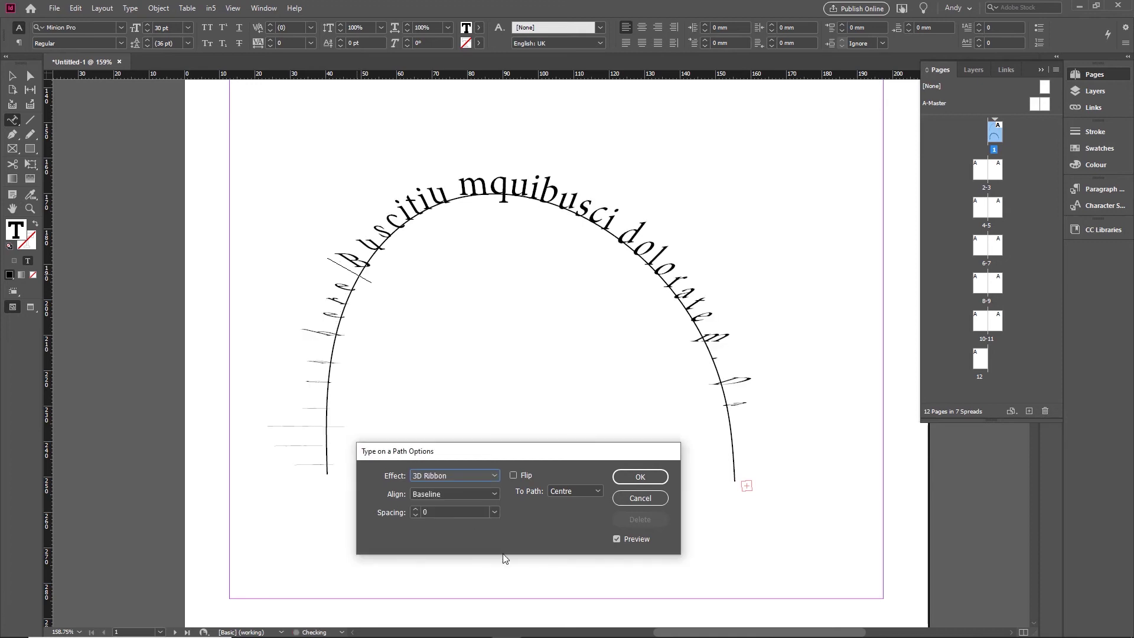
{"action": "left_click", "coordinate": [494, 478]}
{"action": "left_click", "coordinate": [469, 525]}
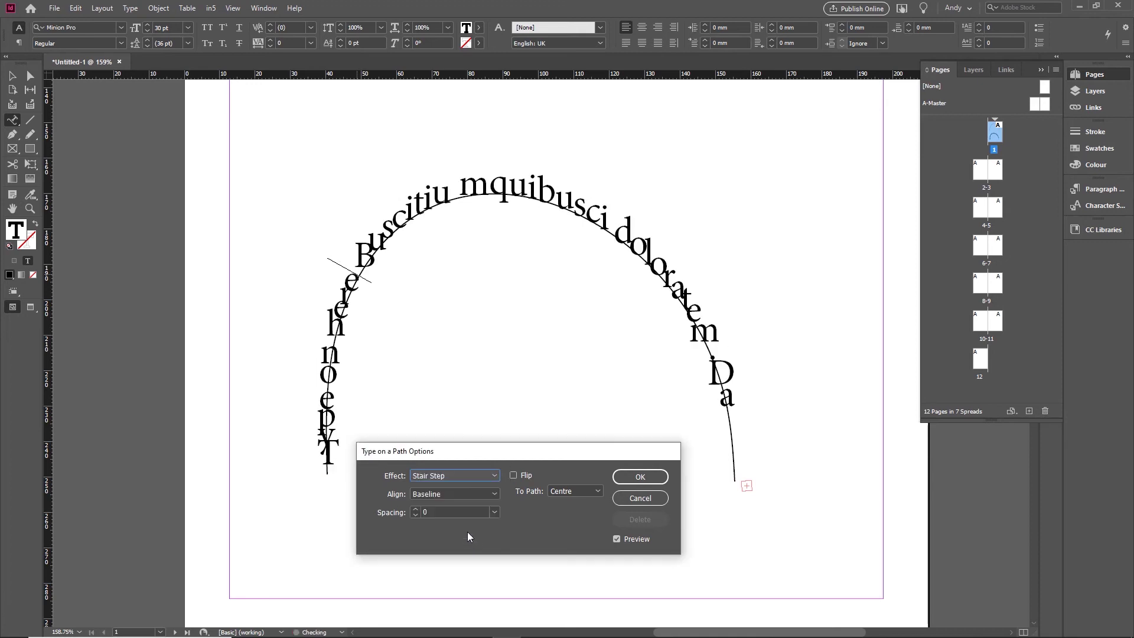
{"action": "left_click", "coordinate": [483, 476]}
{"action": "left_click", "coordinate": [460, 489]}
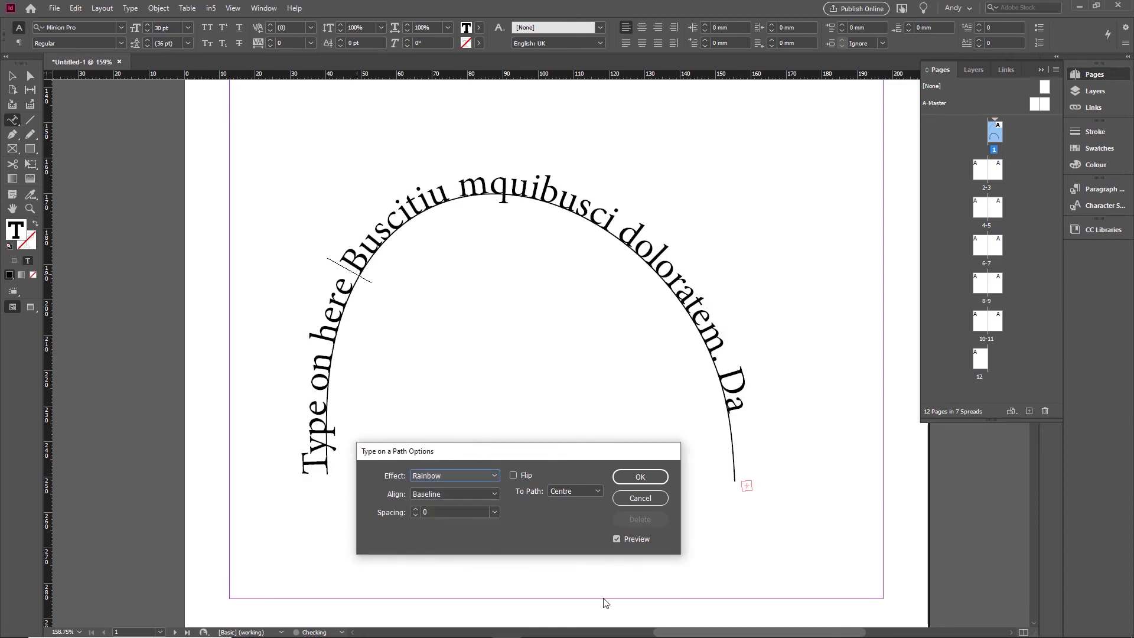
{"action": "left_click", "coordinate": [641, 478]}
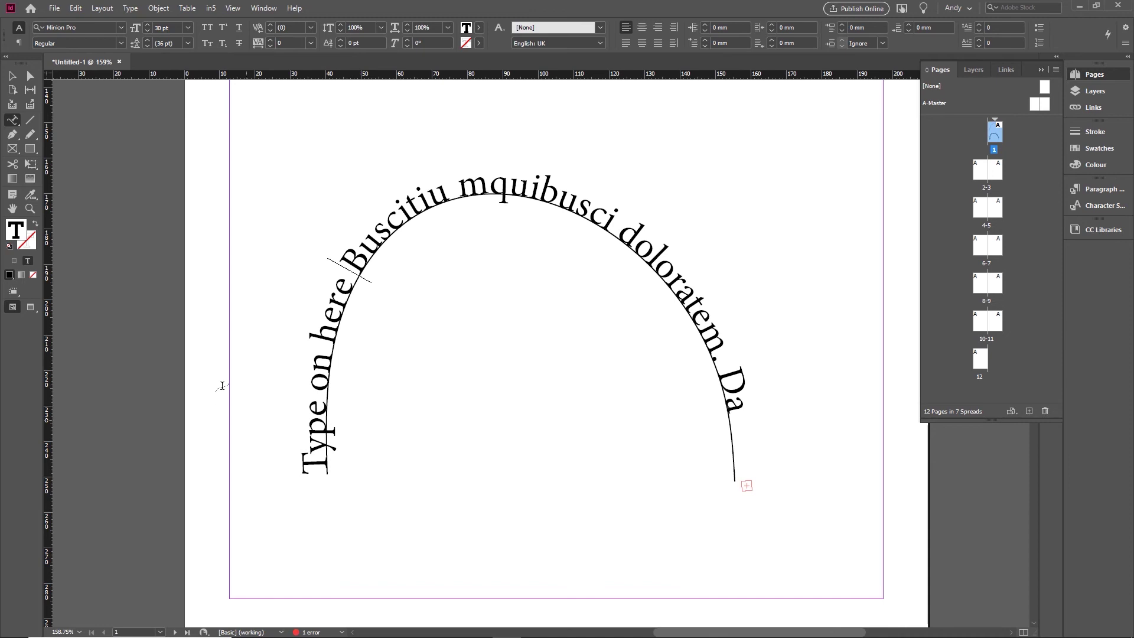
Exit text editing, clear the selection, and switch to Preview screen mode.
{"action": "key", "text": "Escape"}
{"action": "left_click", "coordinate": [131, 232]}
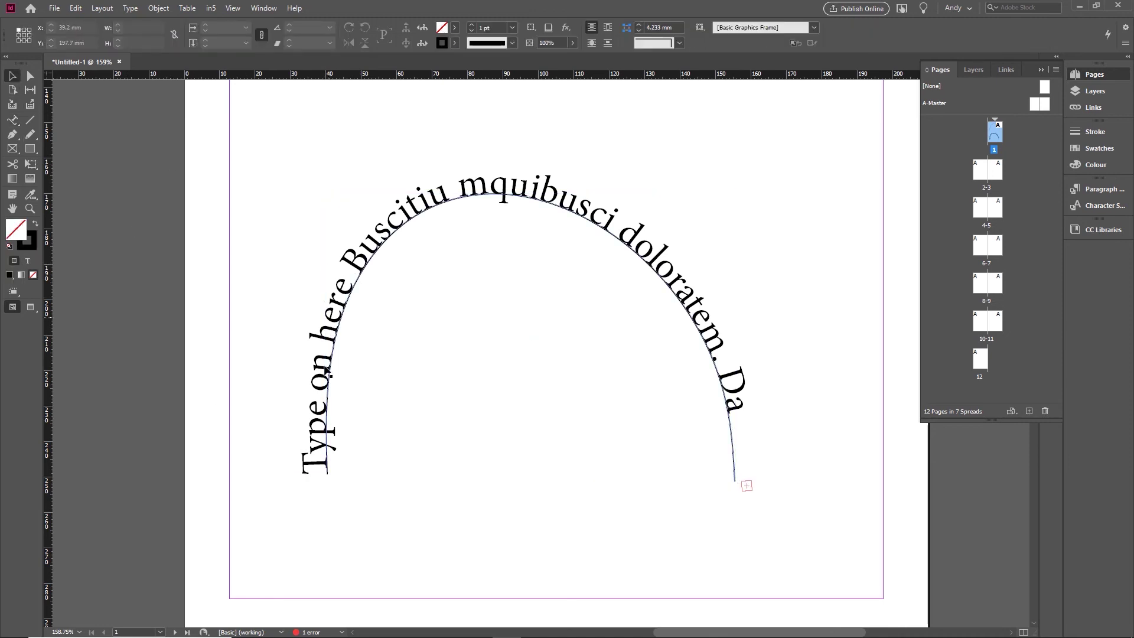
{"action": "left_click", "coordinate": [32, 308]}
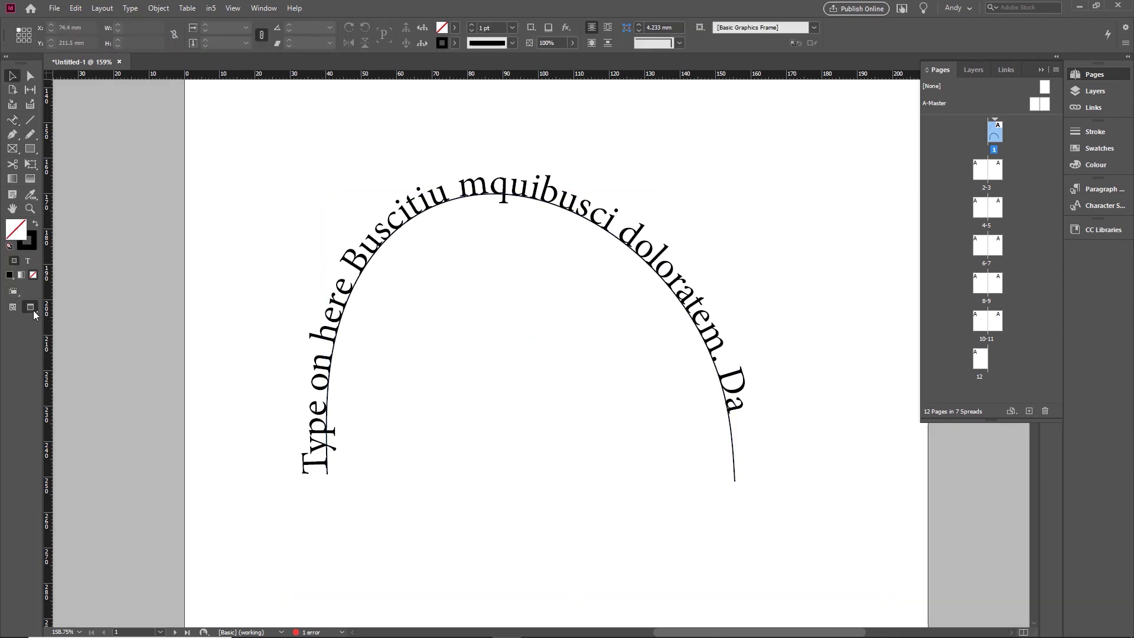
Set the arch path's stroke weight to 0 pt, then deselect it.
{"action": "left_click", "coordinate": [621, 246]}
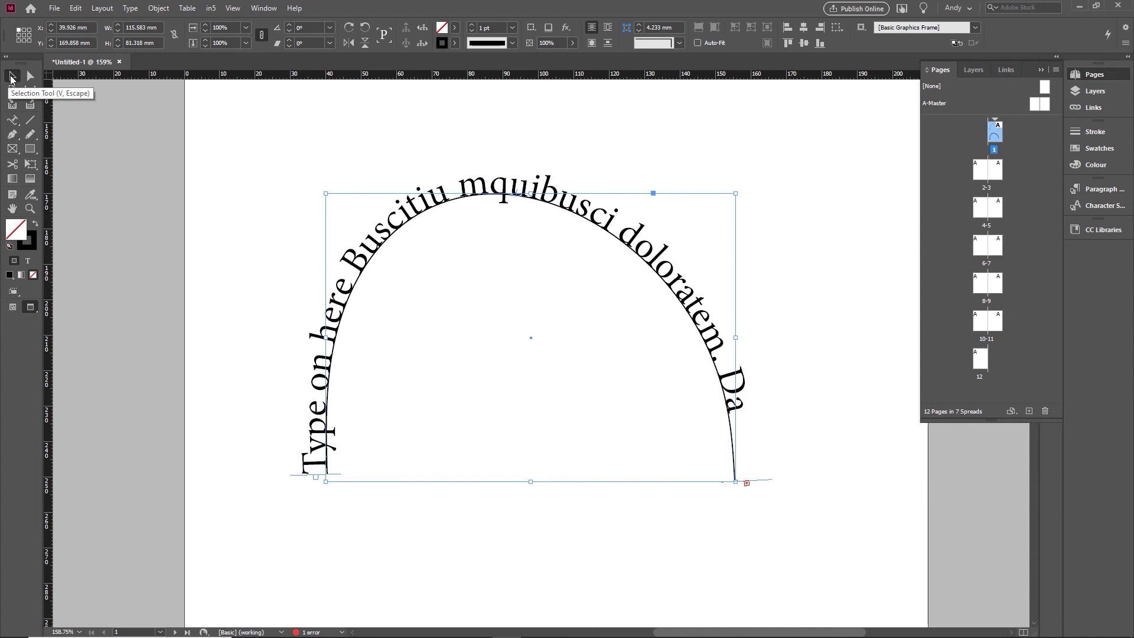
{"action": "left_click", "coordinate": [472, 32]}
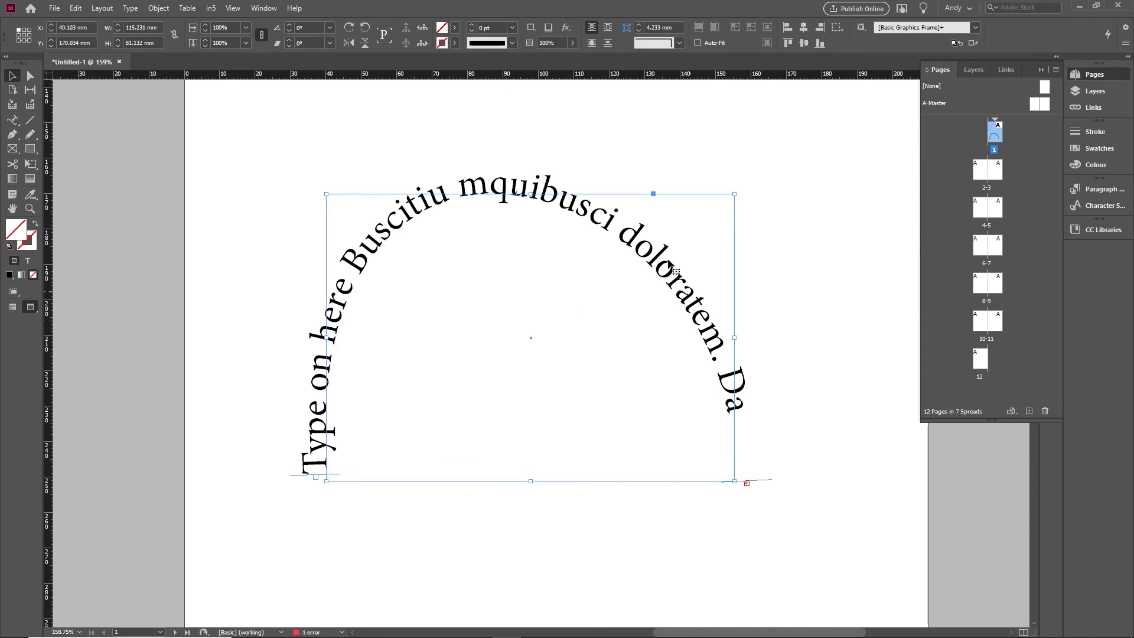
{"action": "left_click", "coordinate": [127, 379]}
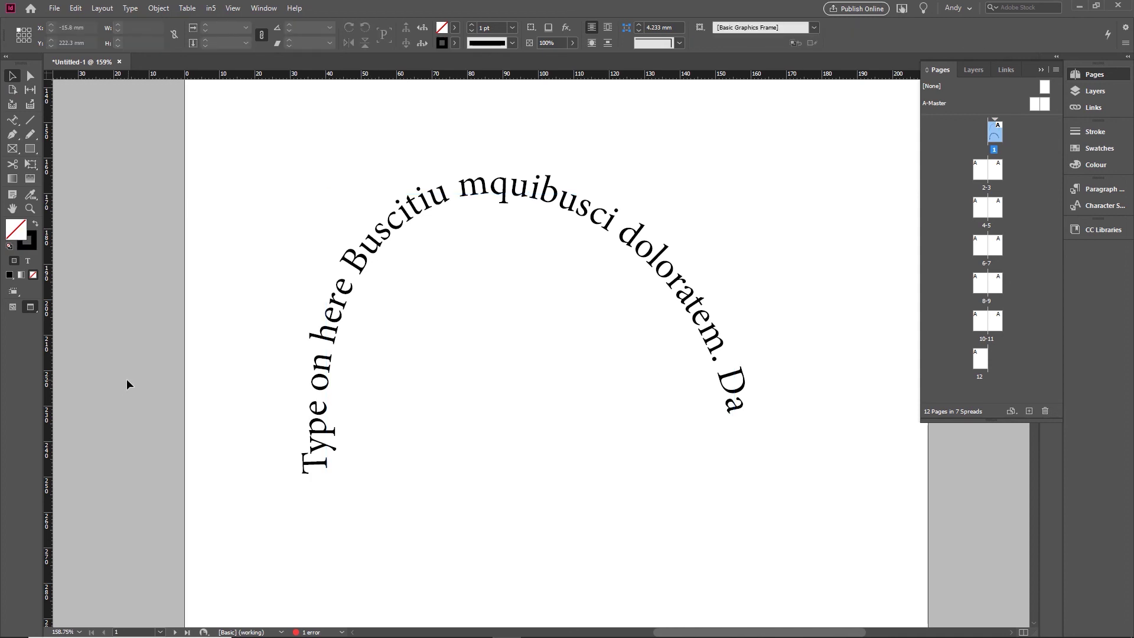